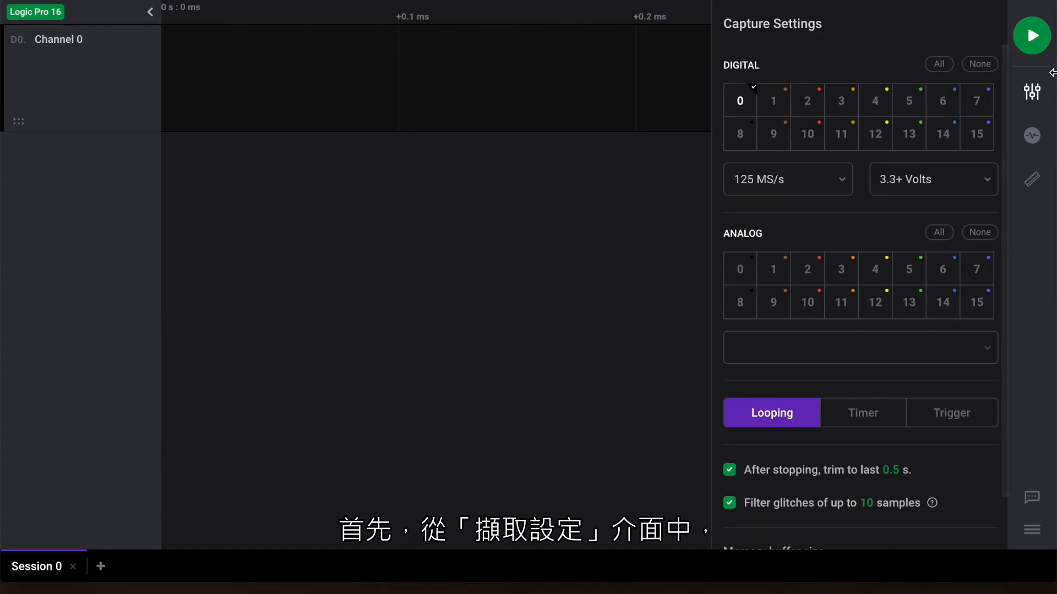
pyautogui.click(1037, 92)
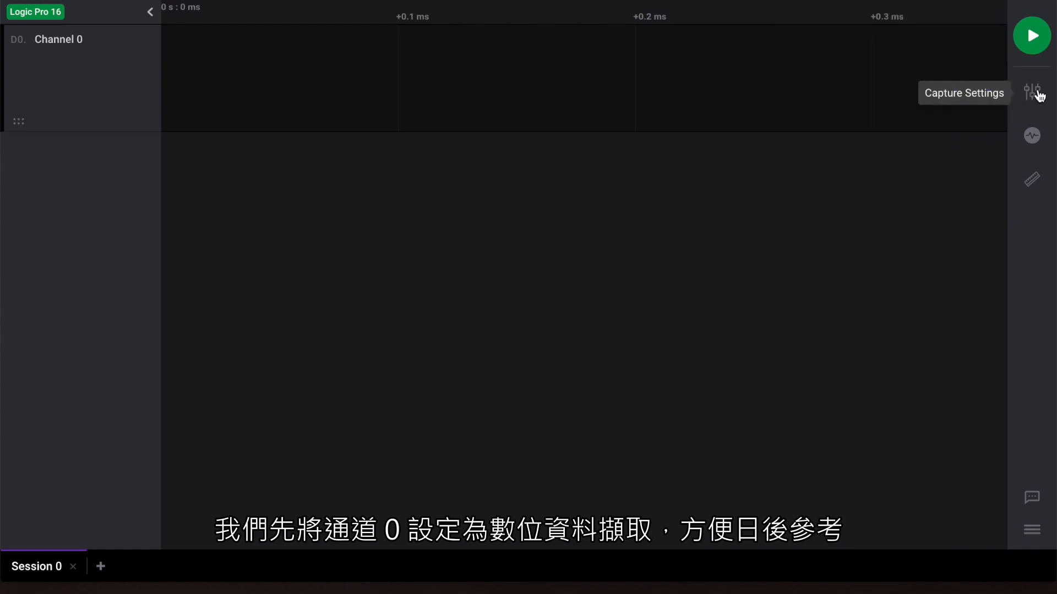
pyautogui.click(1038, 94)
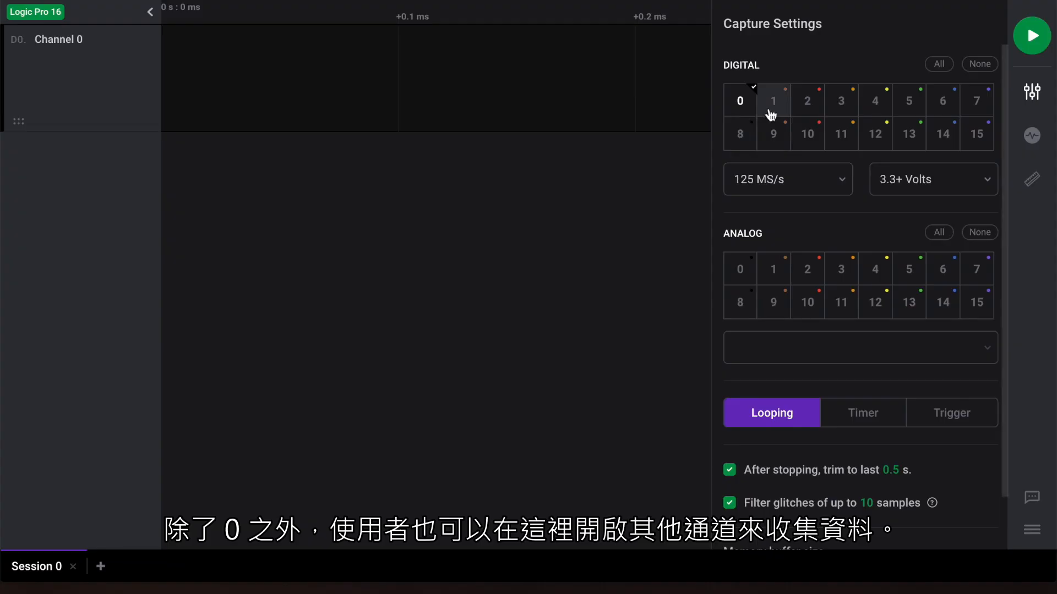
pyautogui.click(790, 111)
pyautogui.click(804, 106)
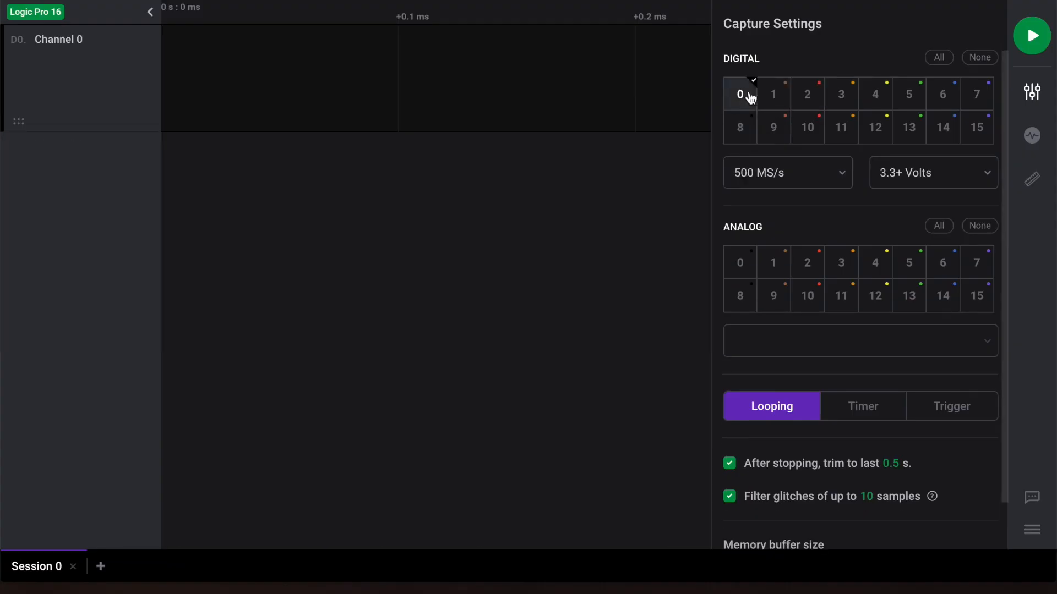
# Set the digital sample rate to 500 MS/s and the digital voltage threshold to 3.3+ Volts.
pyautogui.click(827, 177)
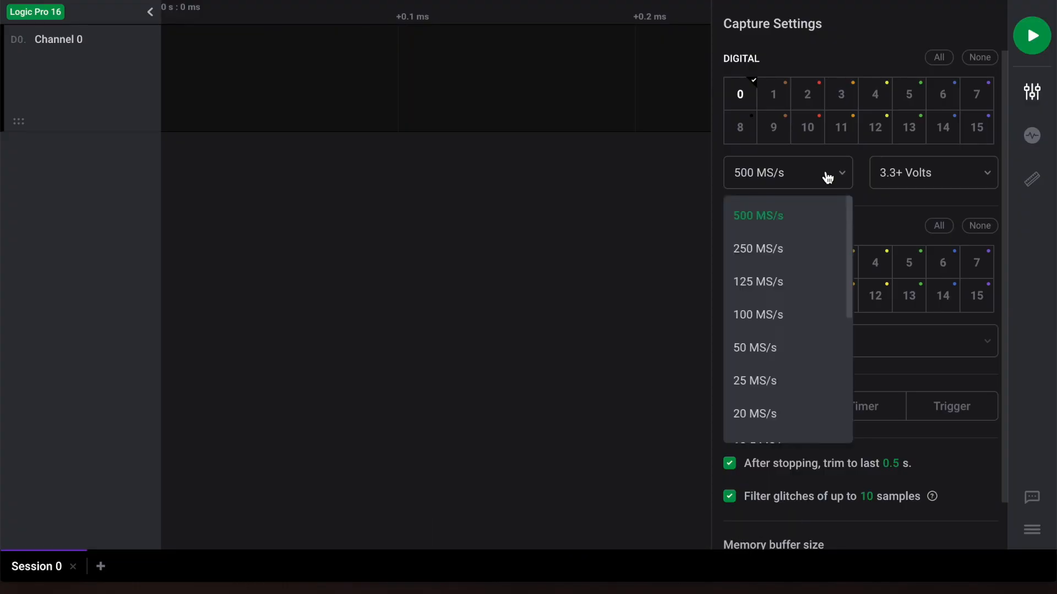
pyautogui.click(798, 221)
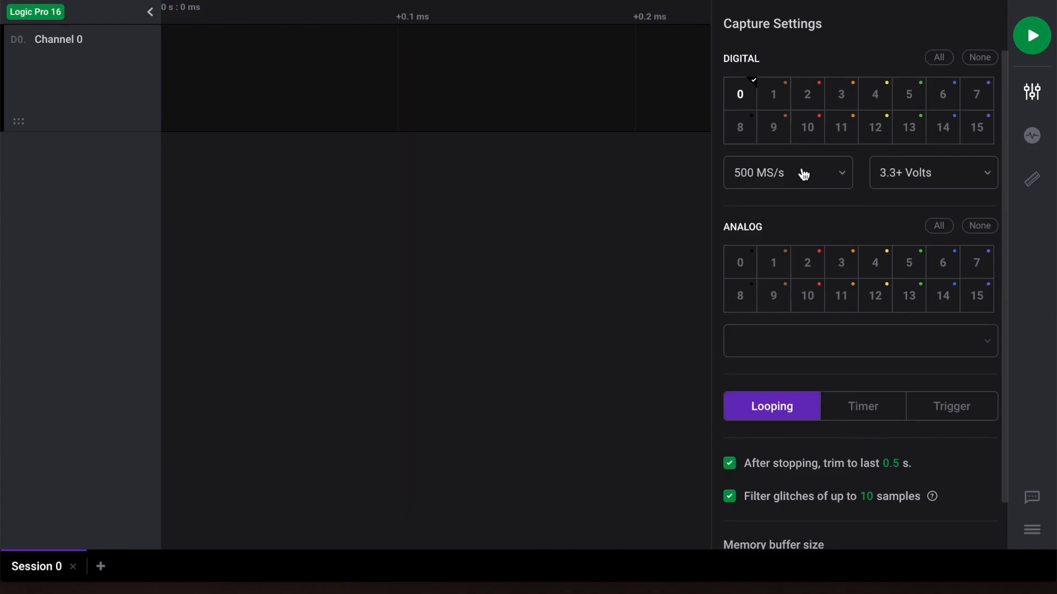
pyautogui.click(955, 176)
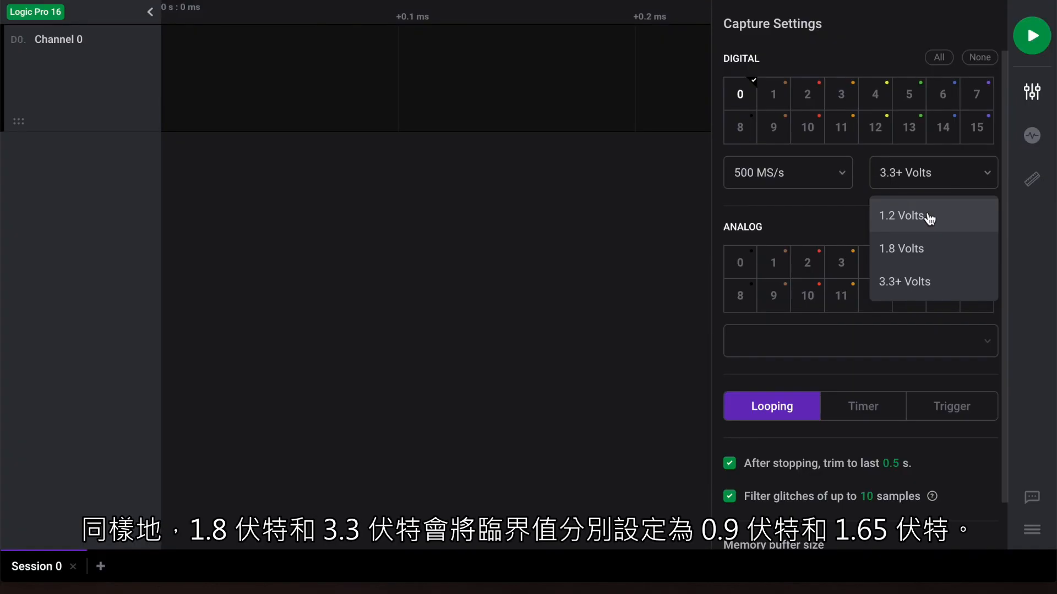
pyautogui.click(945, 283)
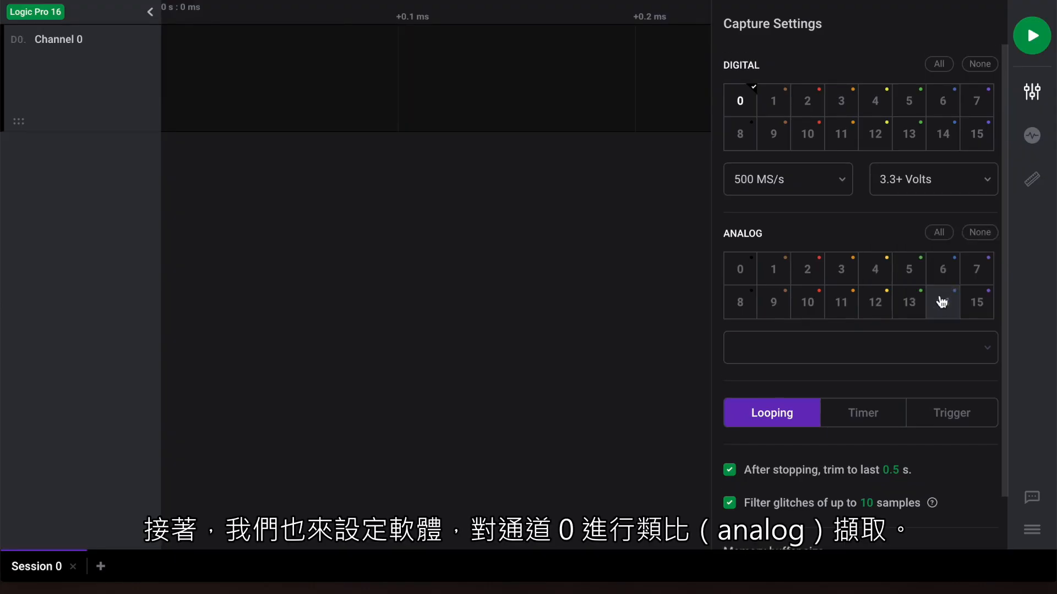
# Enable analog capture on channel 0, trying a 1.5625 MS/s sample rate before setting it to 50 MS/s.
pyautogui.click(741, 270)
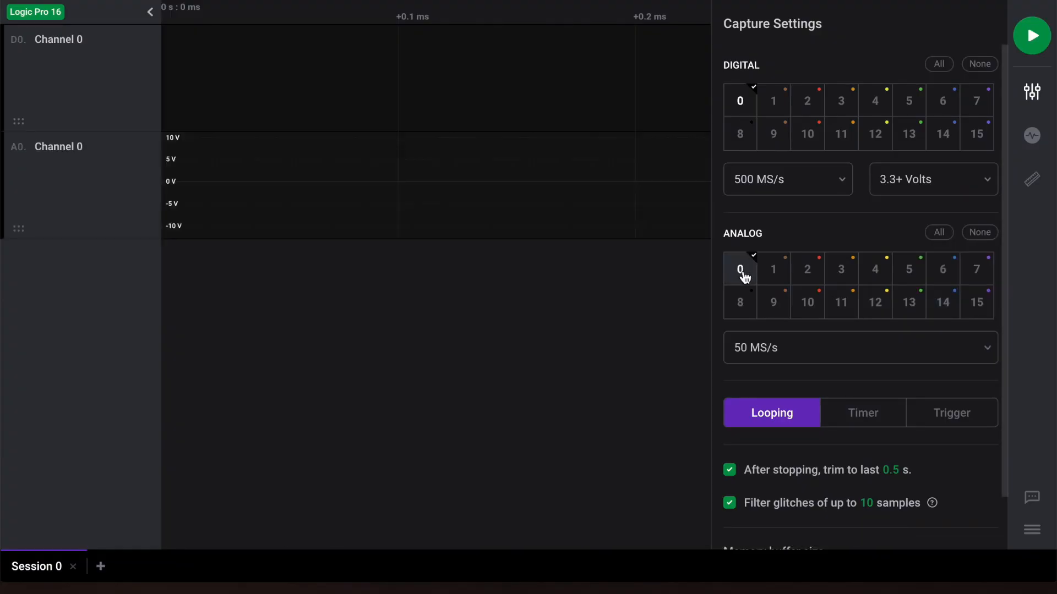
pyautogui.click(796, 355)
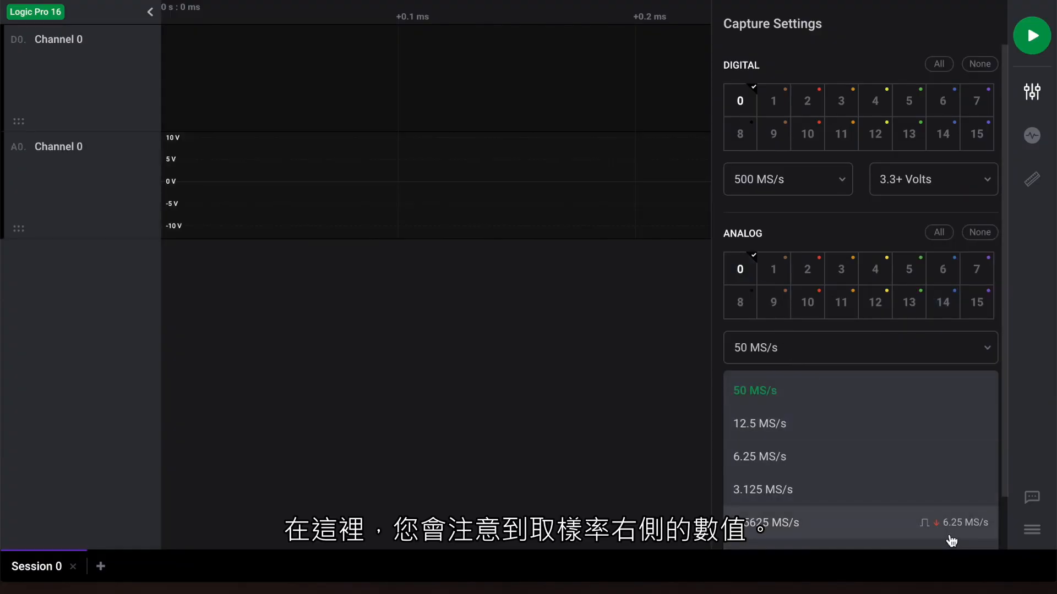
pyautogui.moveTo(963, 535)
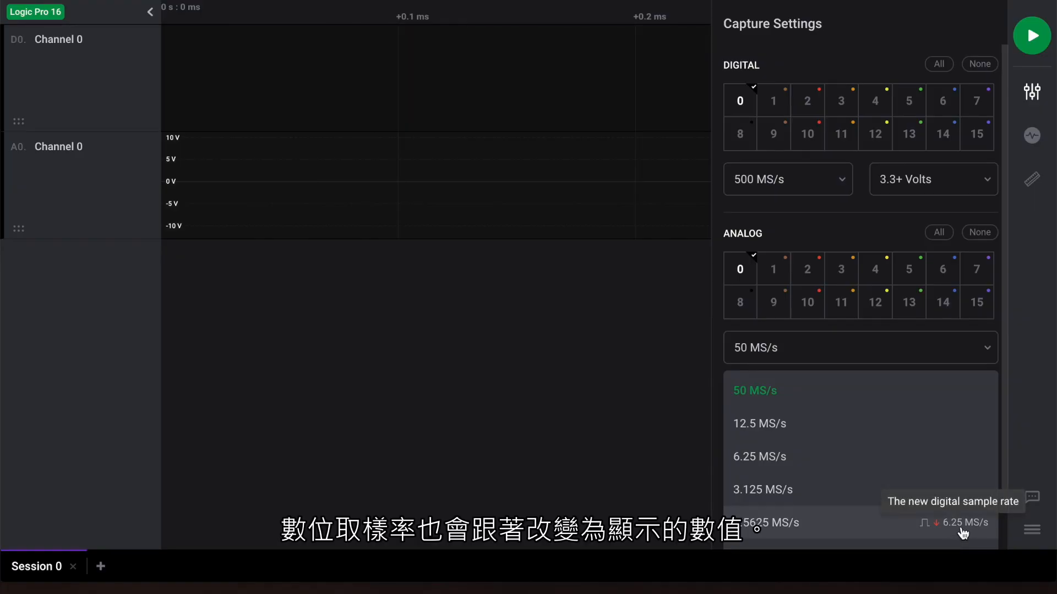
pyautogui.click(963, 535)
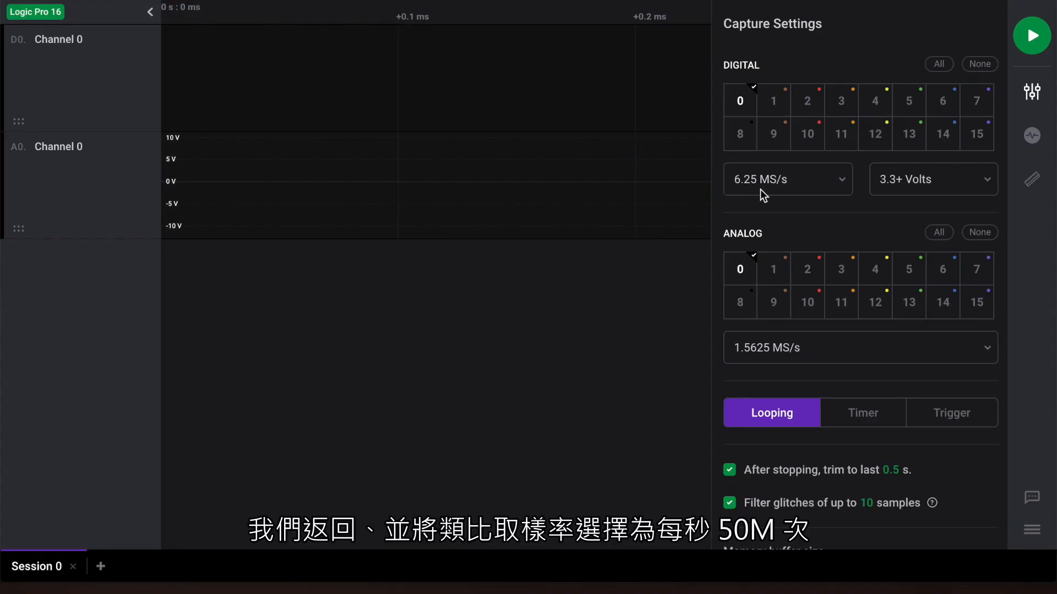
pyautogui.click(833, 348)
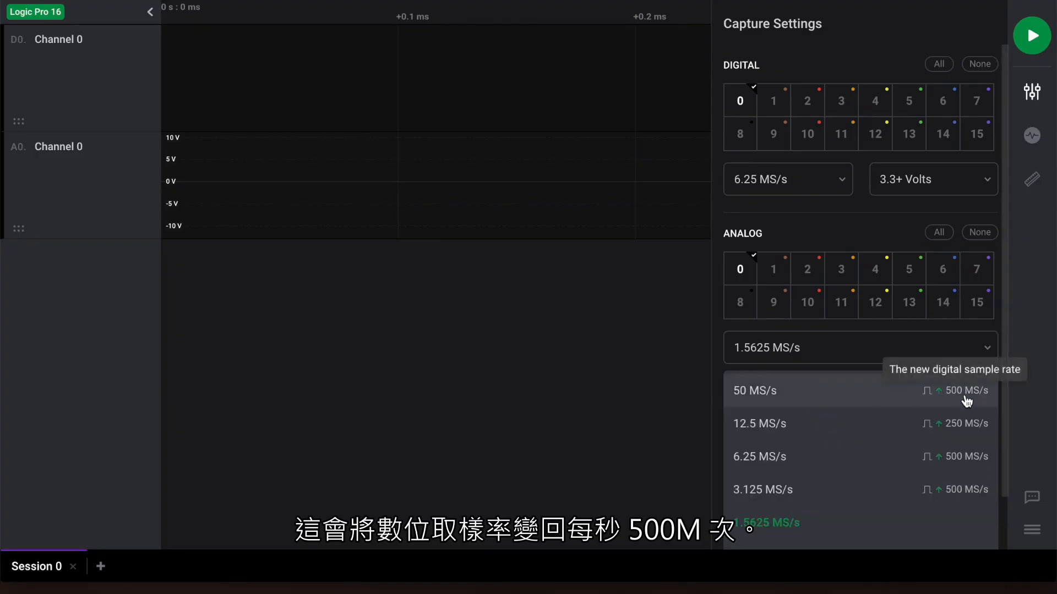
pyautogui.click(815, 392)
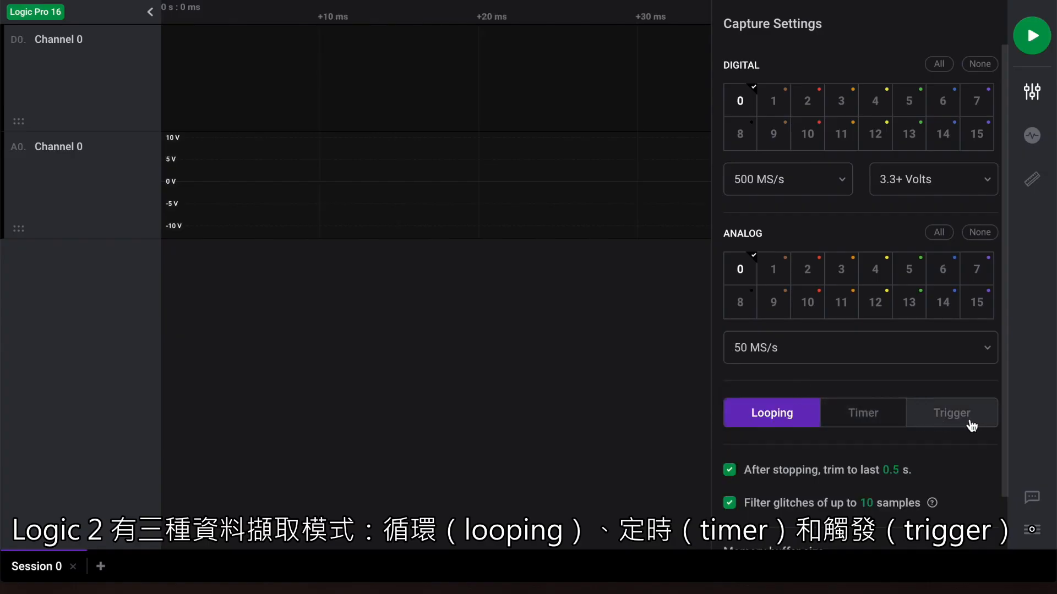
# Switch the capture mode to Timer with recording stopping after 2 sec, and record a capture.
pyautogui.click(883, 424)
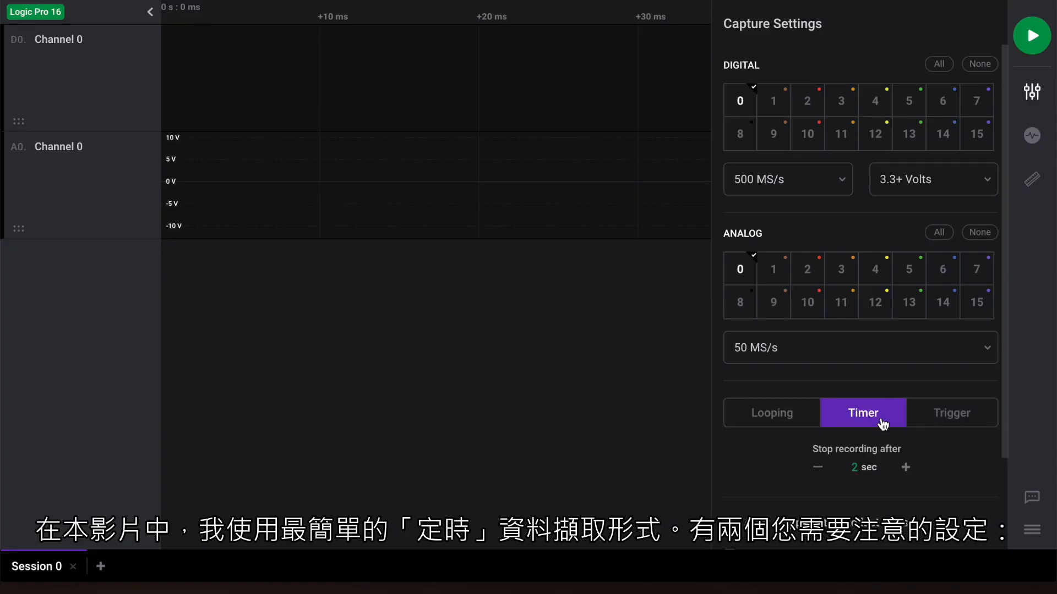
pyautogui.scroll(-2, 883, 424)
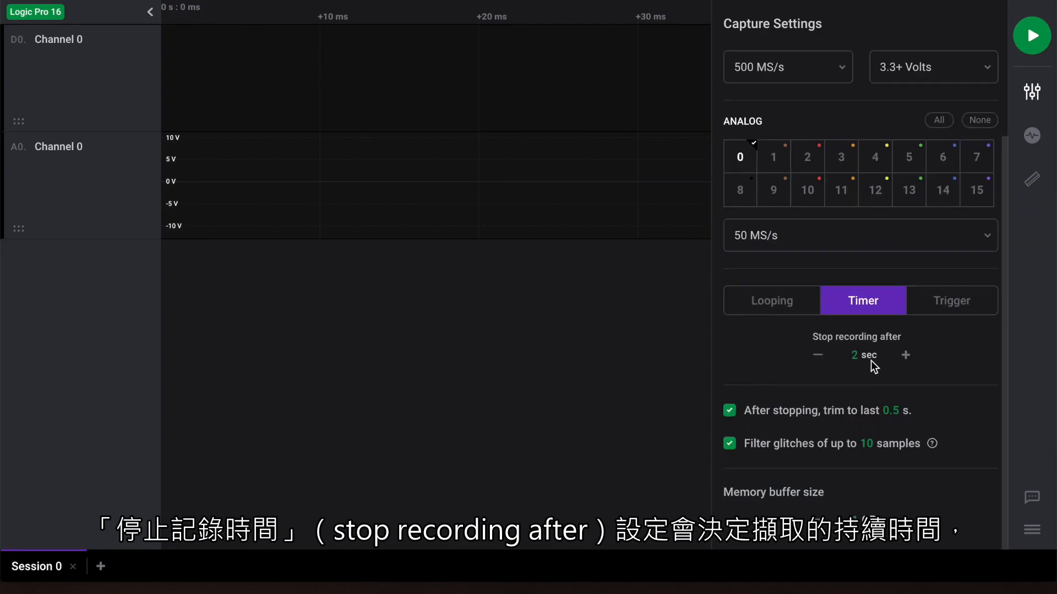
pyautogui.click(854, 355)
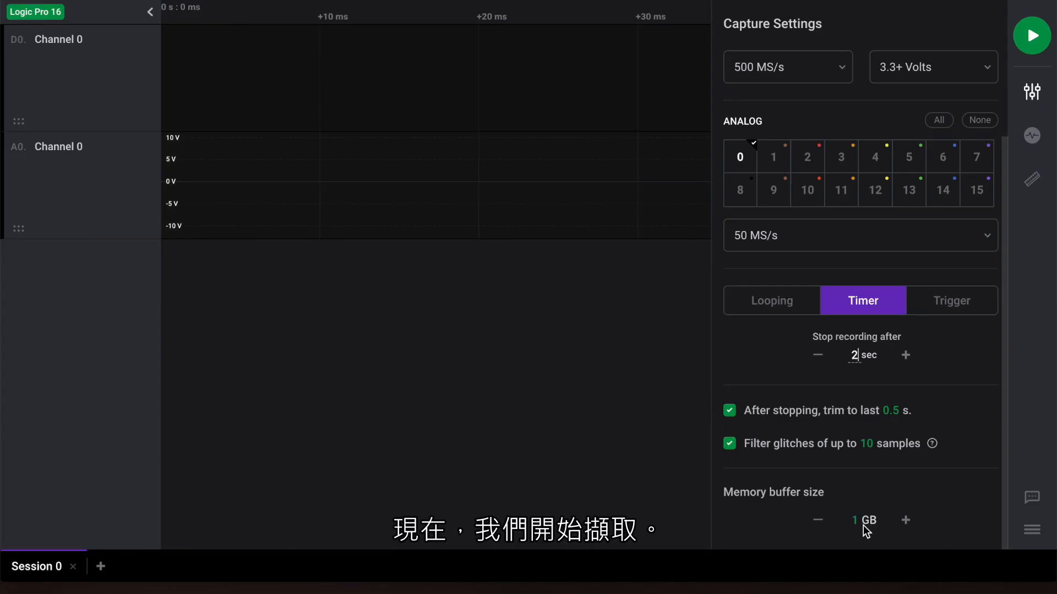
pyautogui.click(1032, 40)
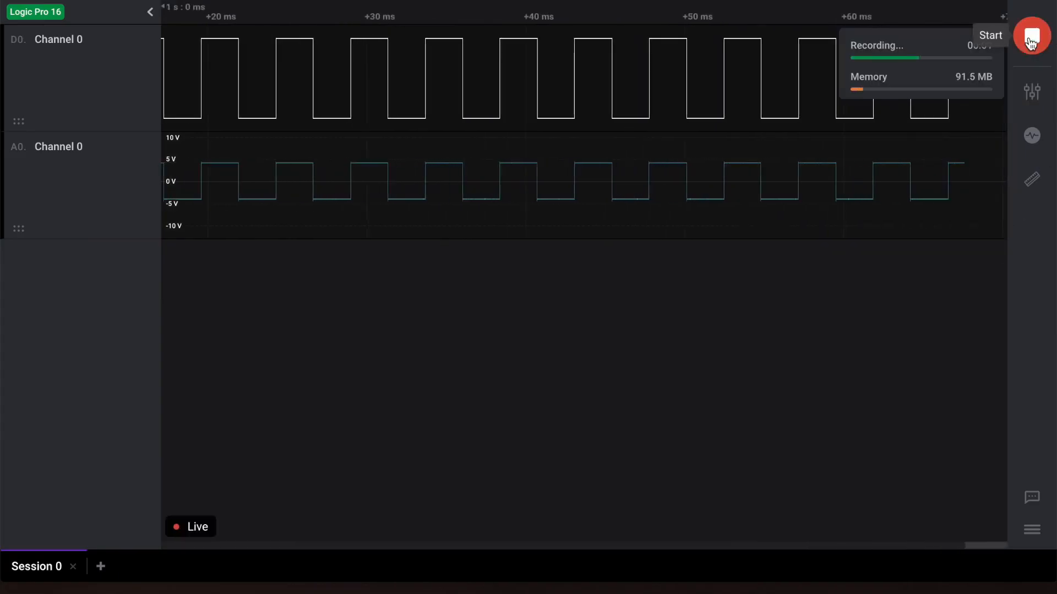
pyautogui.click(1031, 39)
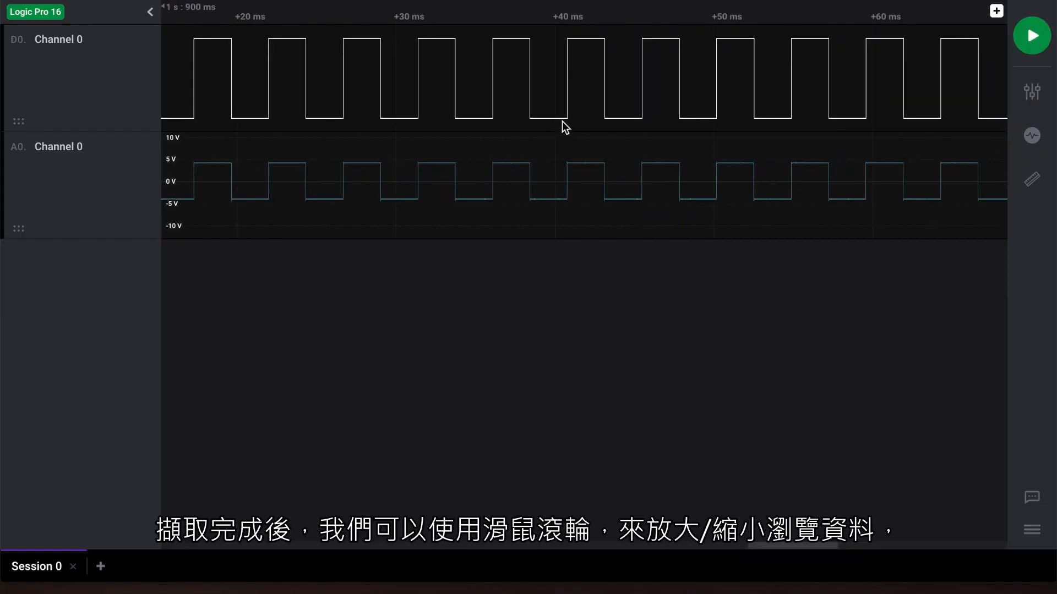
# Examine the captured digital and analog Channel 0 waveforms at different zoom levels and time positions.
pyautogui.scroll(4, 562, 121)
pyautogui.scroll(-6, 562, 121)
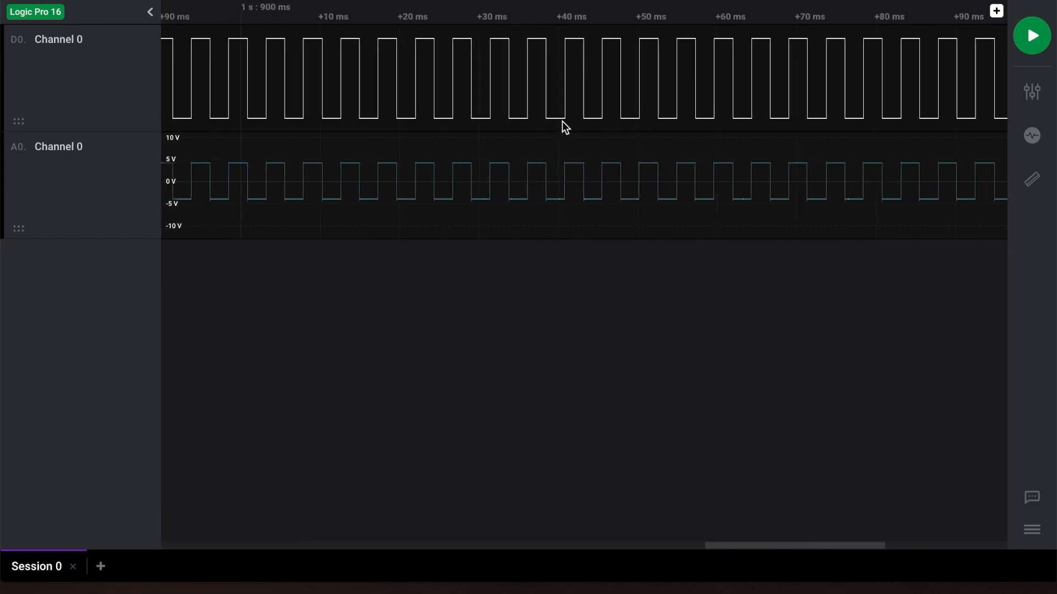
pyautogui.scroll(4, 563, 121)
pyautogui.scroll(-2, 561, 120)
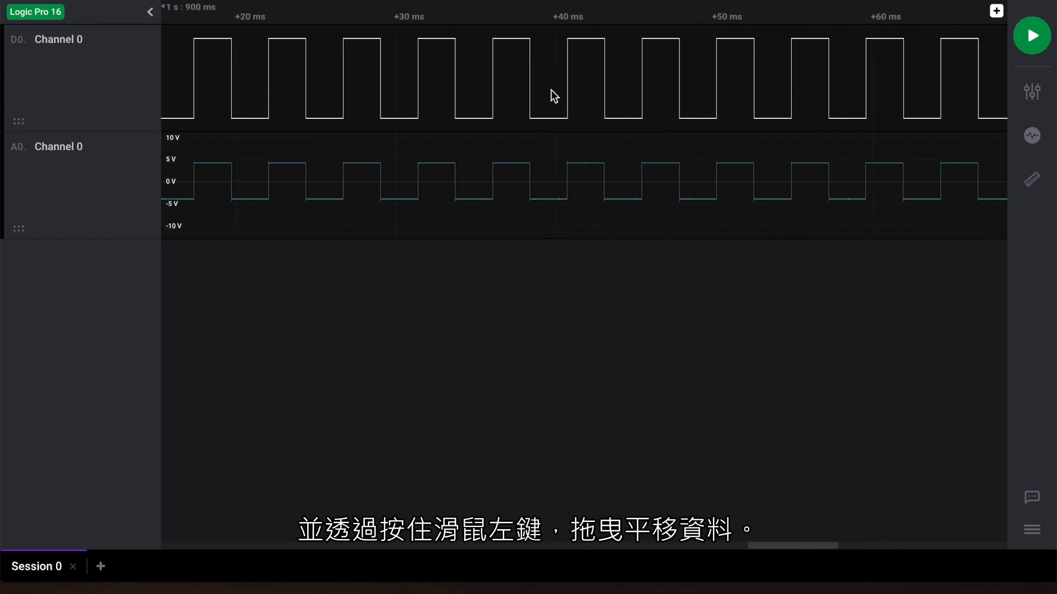
pyautogui.moveTo(545, 96); pyautogui.dragTo(440, 92)
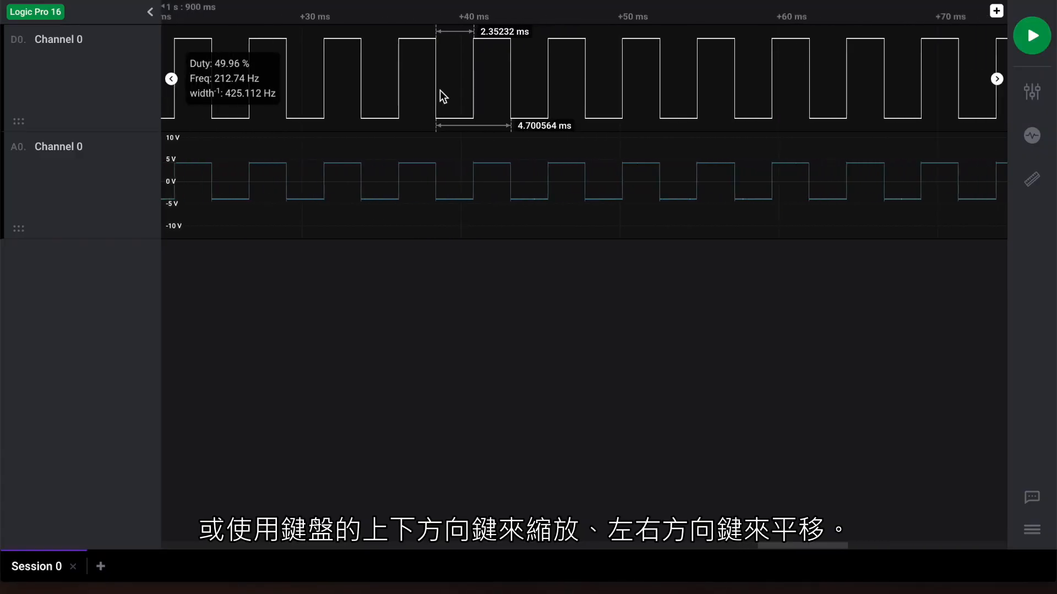
pyautogui.press('Up')
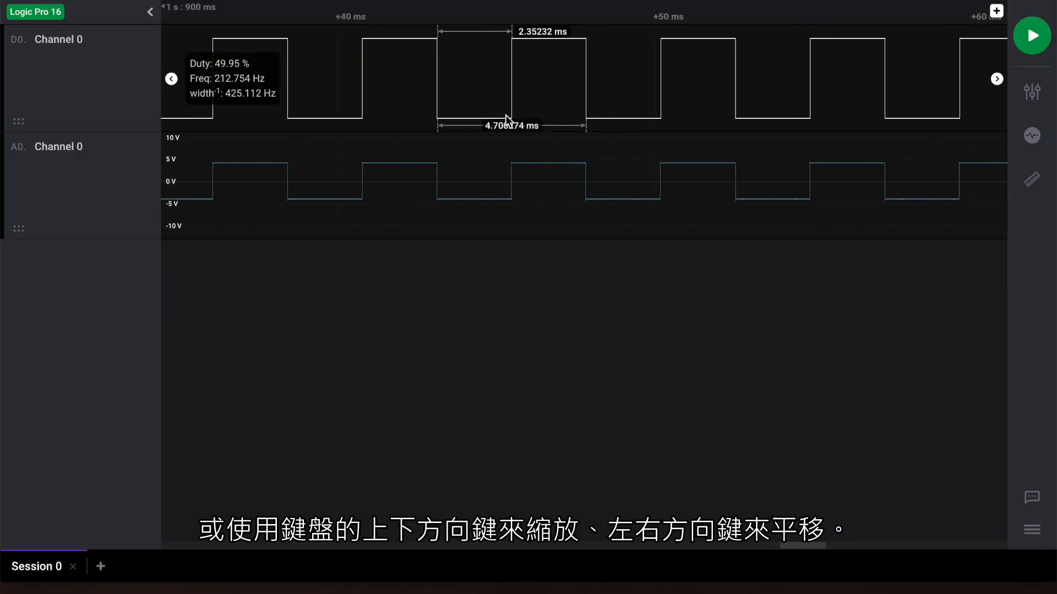
pyautogui.press('Down')
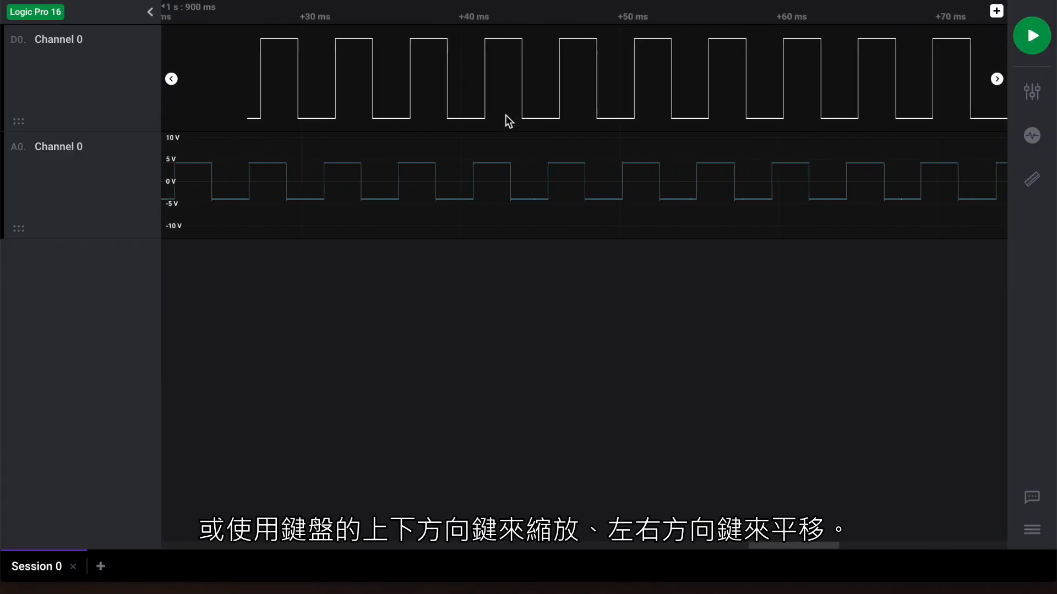
pyautogui.press('Left')
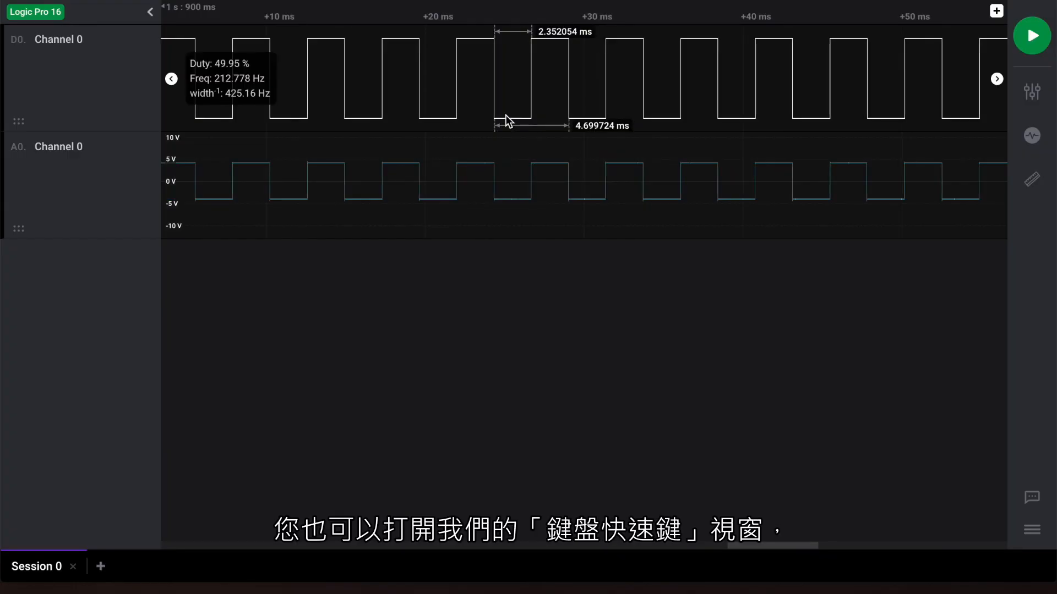
# Look through the list of keyboard shortcuts for capture and interaction commands.
pyautogui.click(1032, 532)
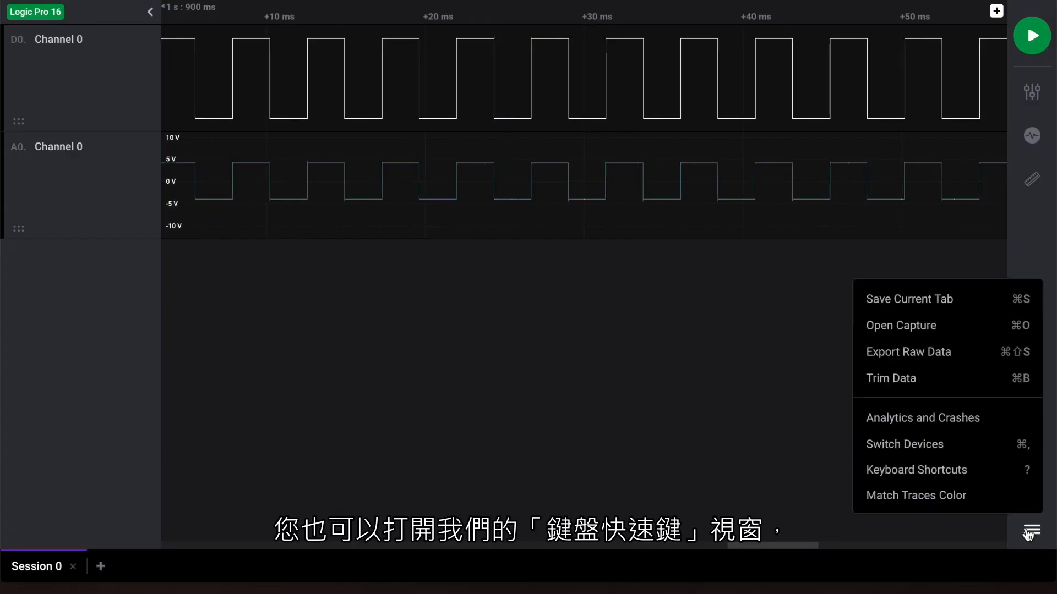
pyautogui.click(954, 476)
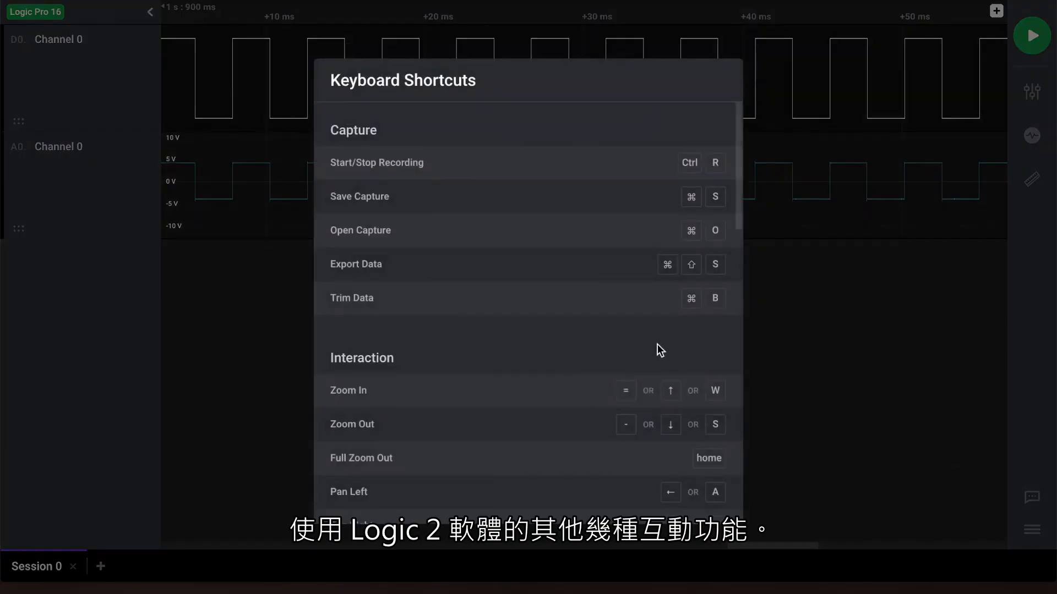
pyautogui.scroll(-4, 495, 336)
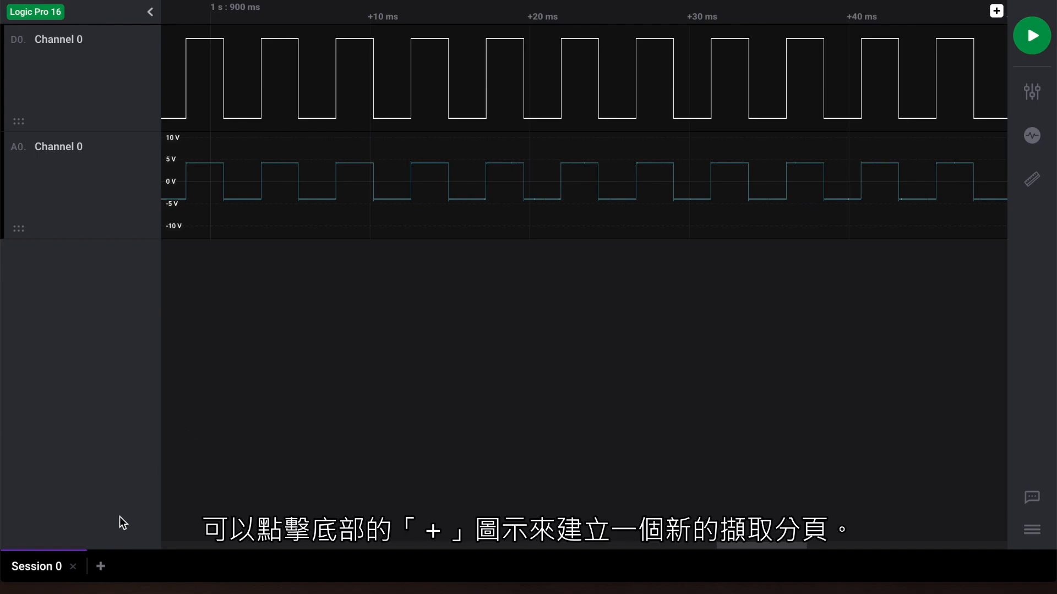
# Create a new capture session and record a second capture in it, keeping the Session 0 data.
pyautogui.click(102, 565)
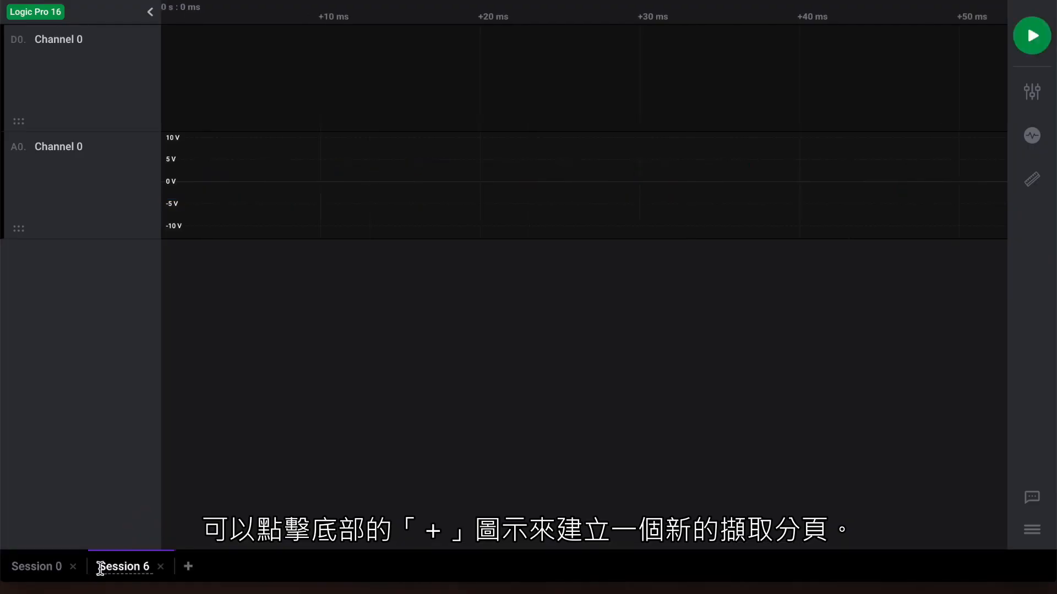
pyautogui.click(1032, 38)
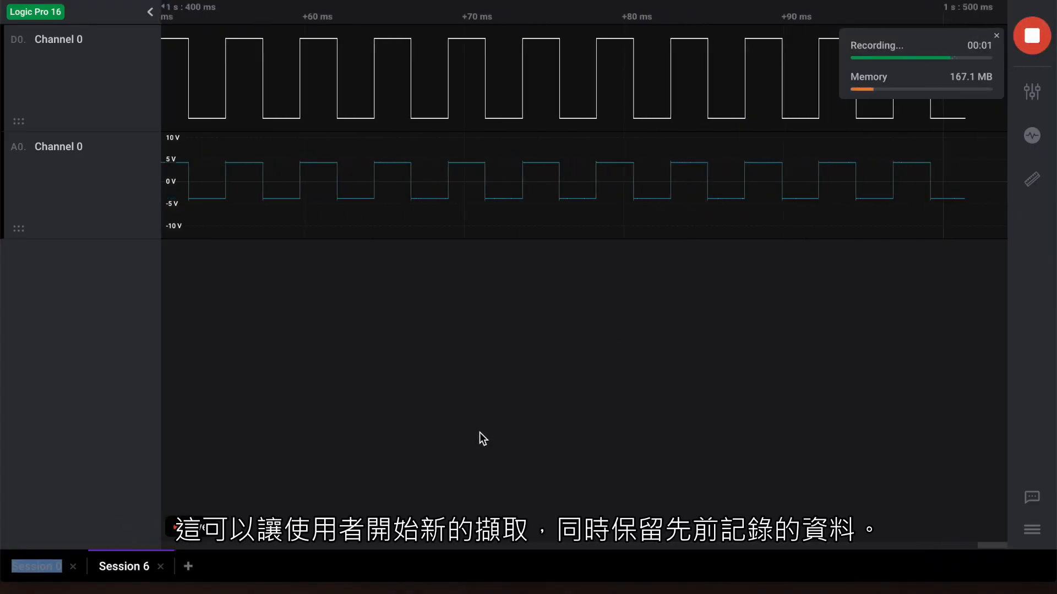
# Return to the Session 0 capture and start saving it.
pyautogui.click(36, 572)
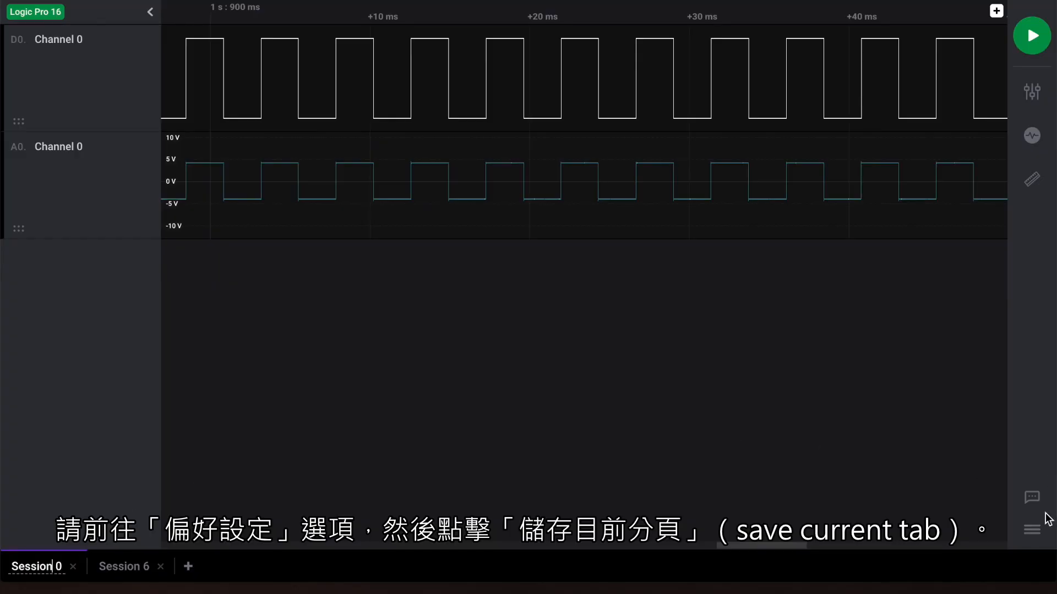
pyautogui.click(1032, 535)
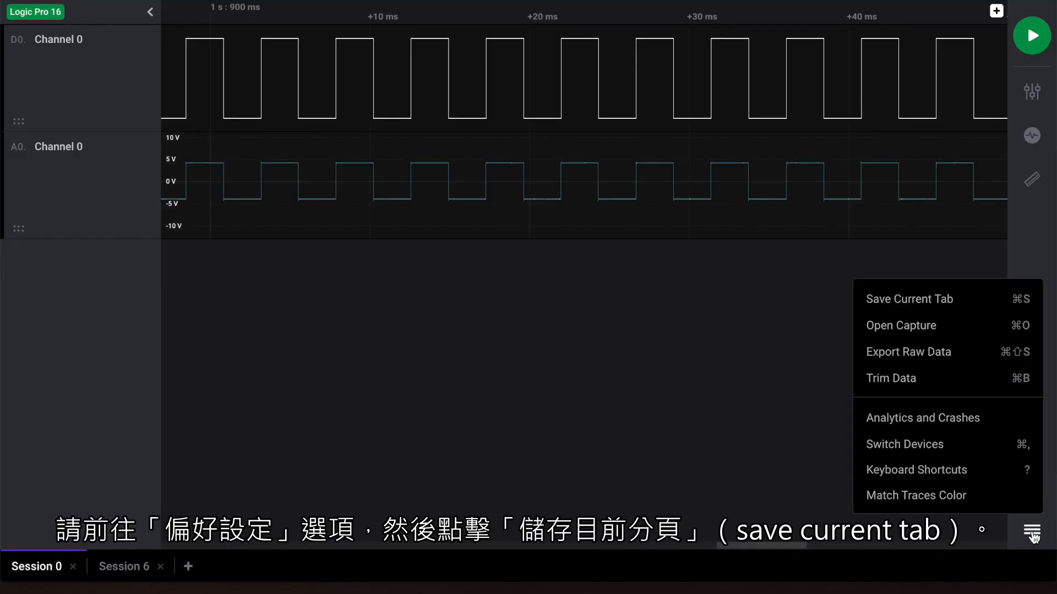